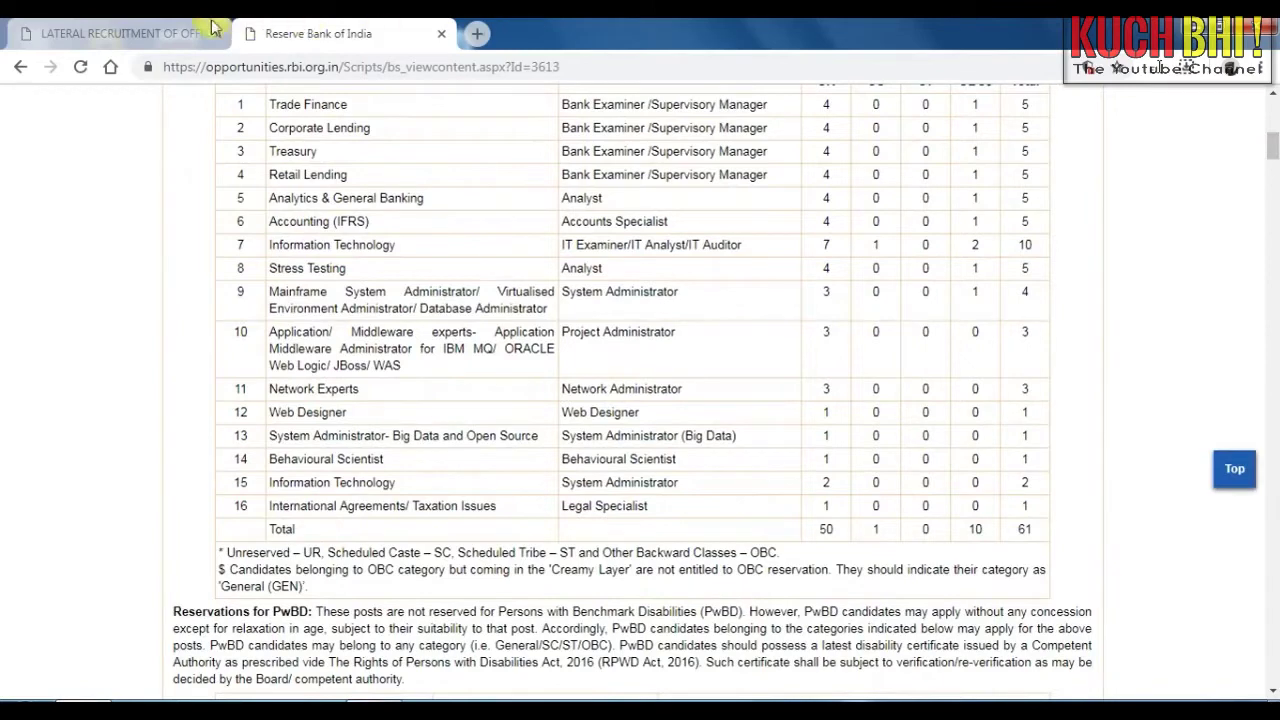
Start a new registration for the Grade 'C' officer recruitment and continue past the important points notice
click(177, 28)
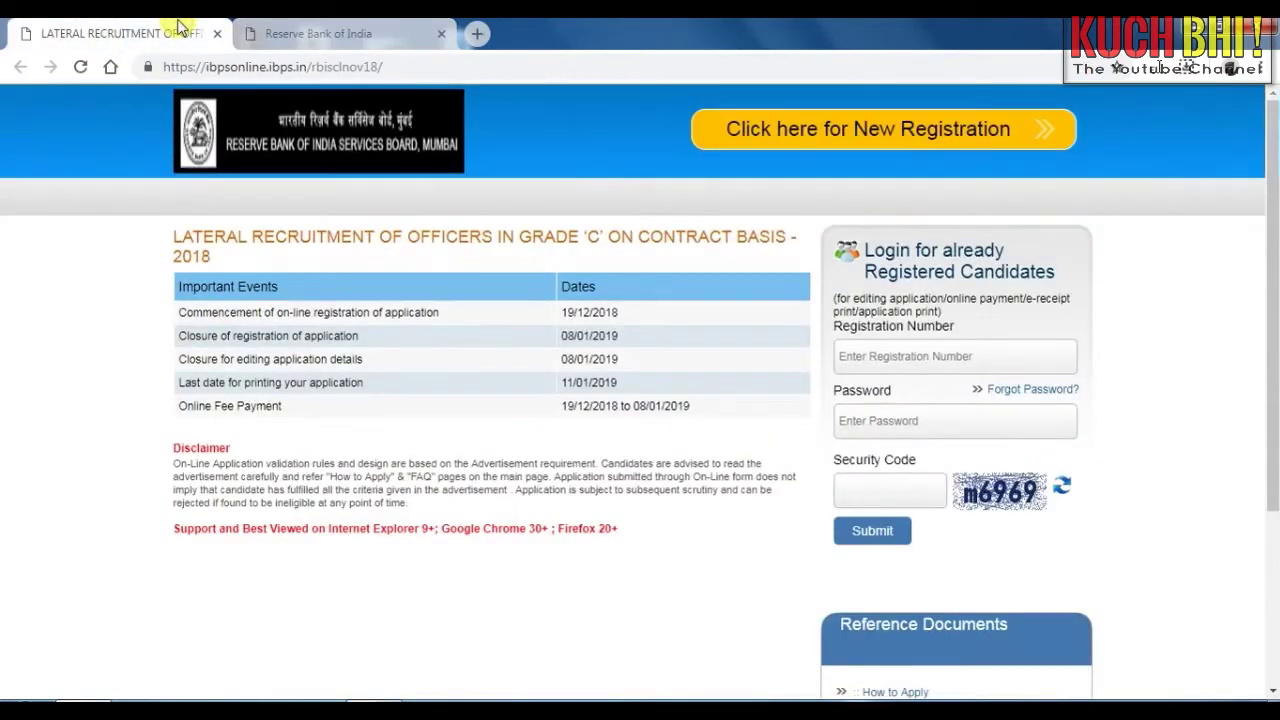
click(960, 133)
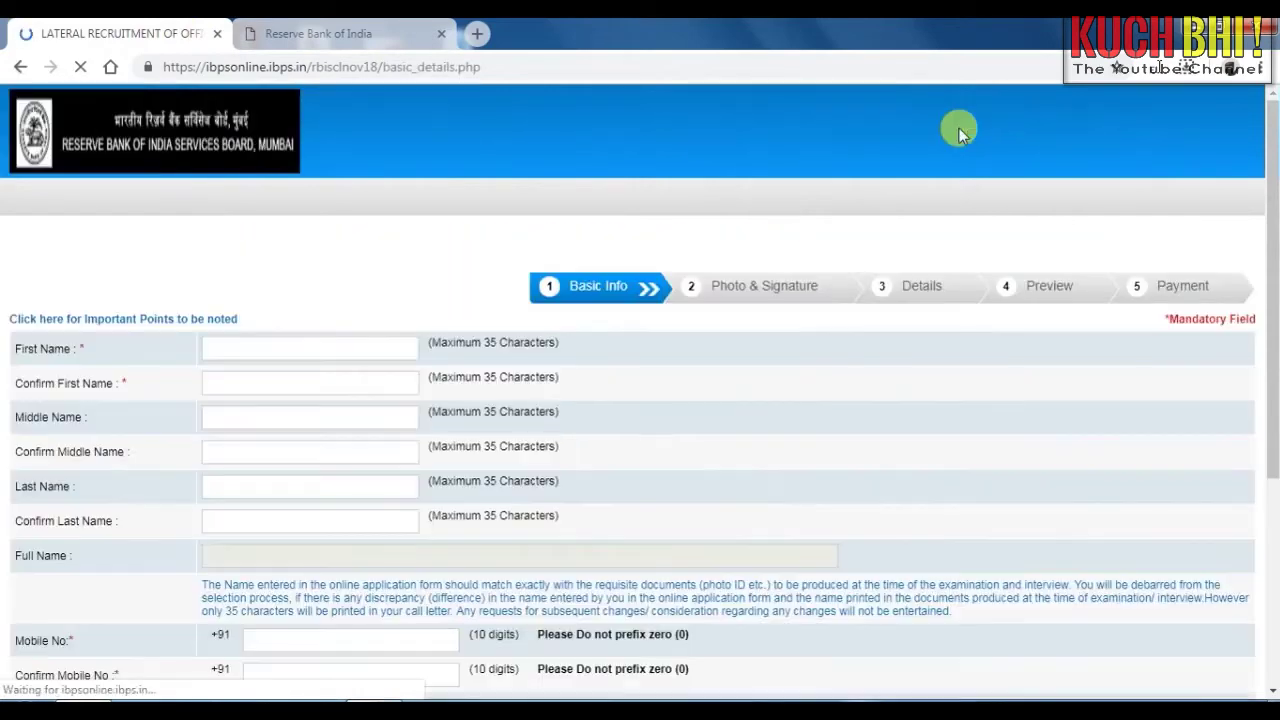
scroll(960, 132, down, 1)
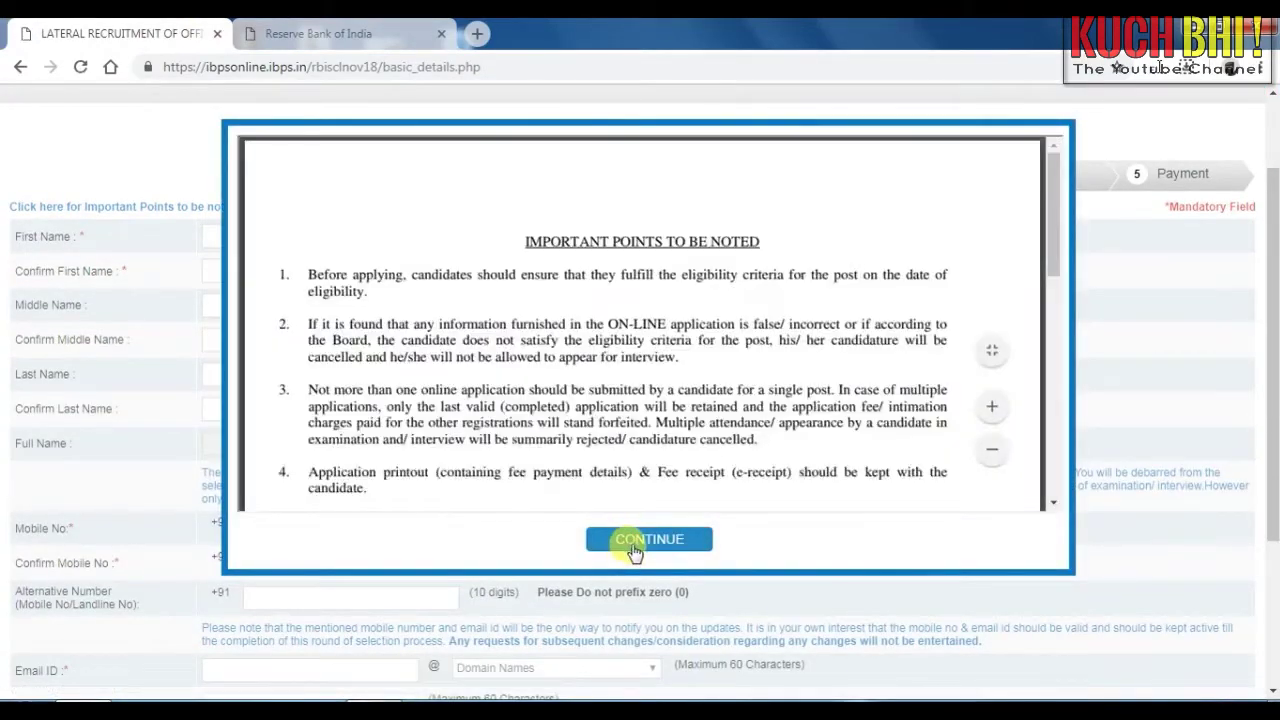
click(633, 545)
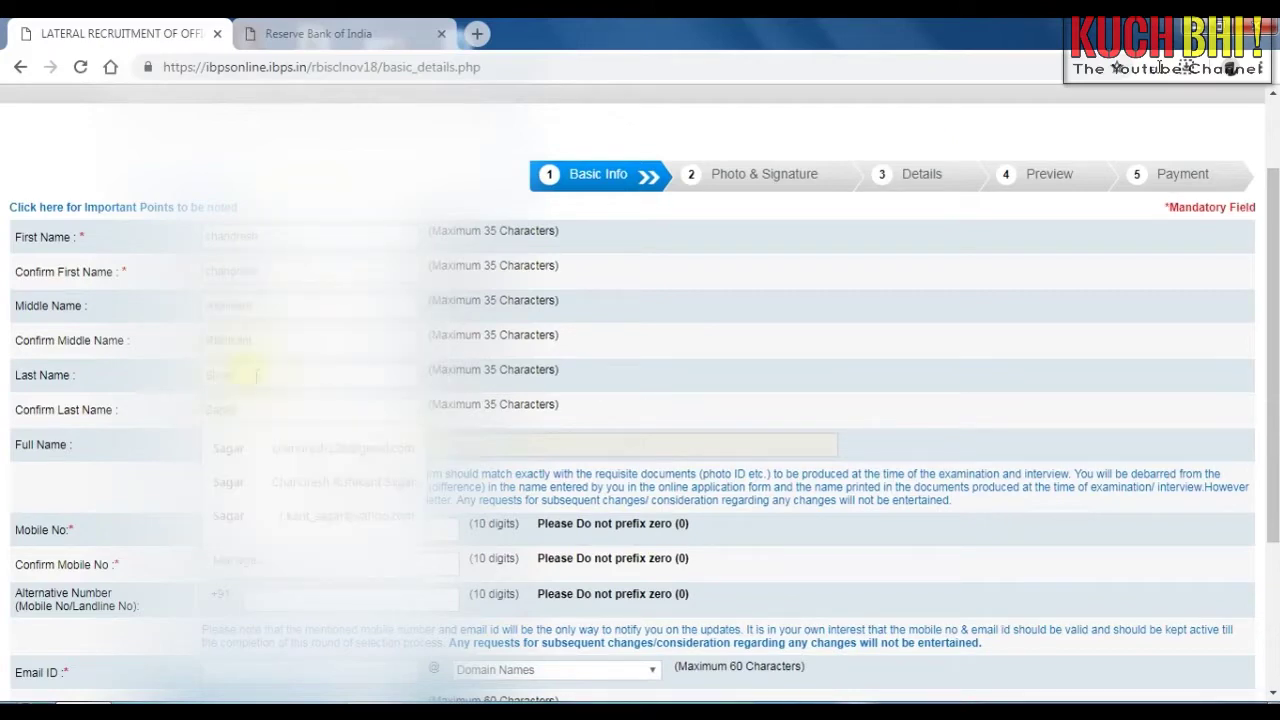
Fill in the candidate's names, mobile number, e-mail and security code, then save and confirm the basic info
scroll(560, 415, down, 3)
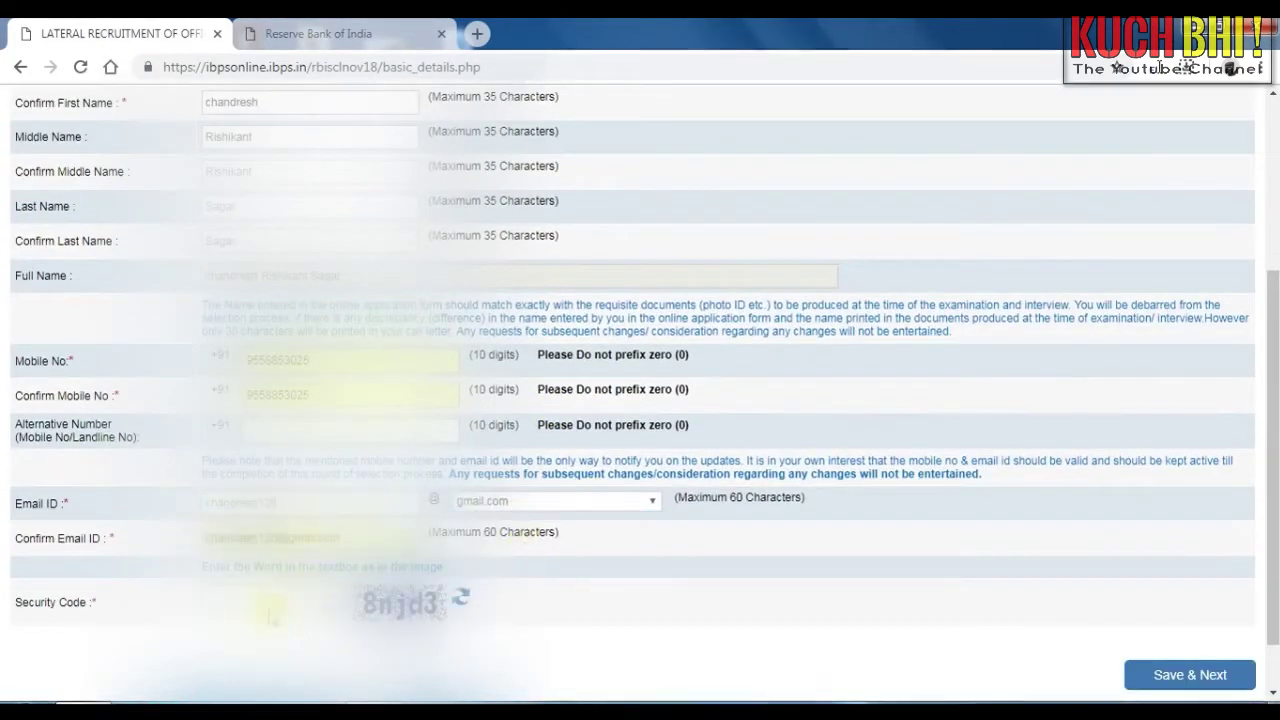
scroll(1064, 422, down, 1)
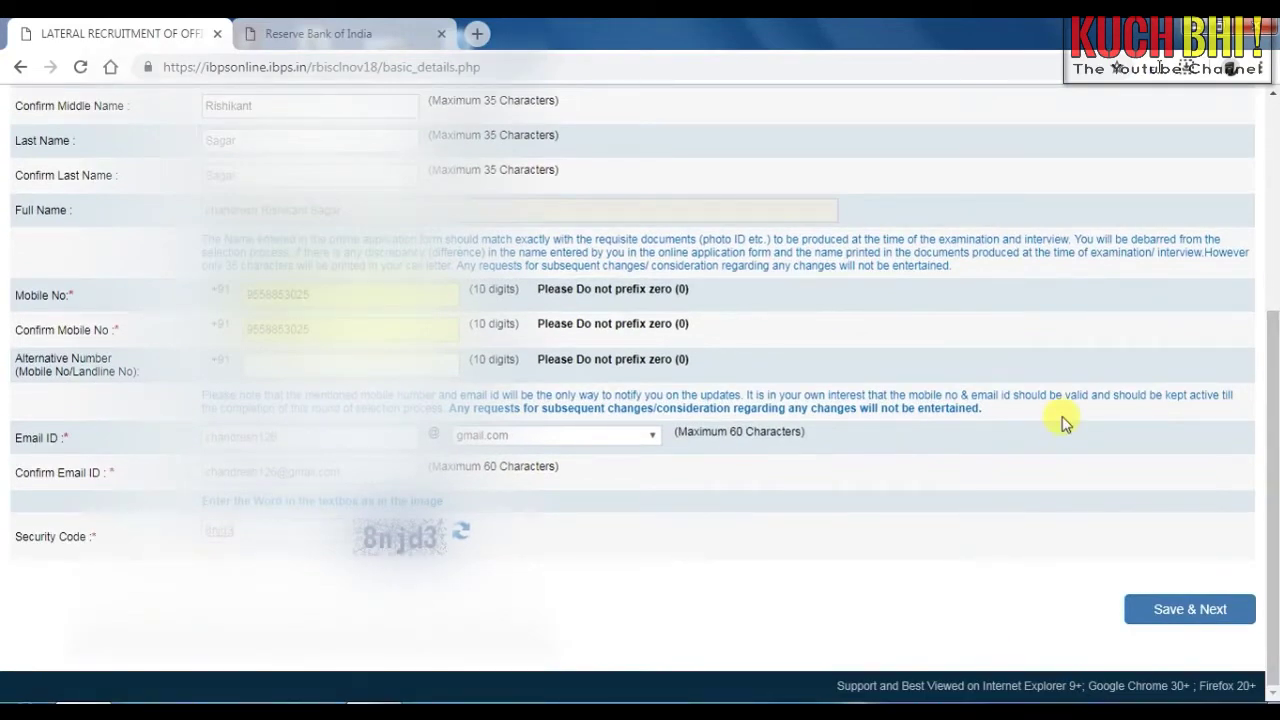
click(1189, 612)
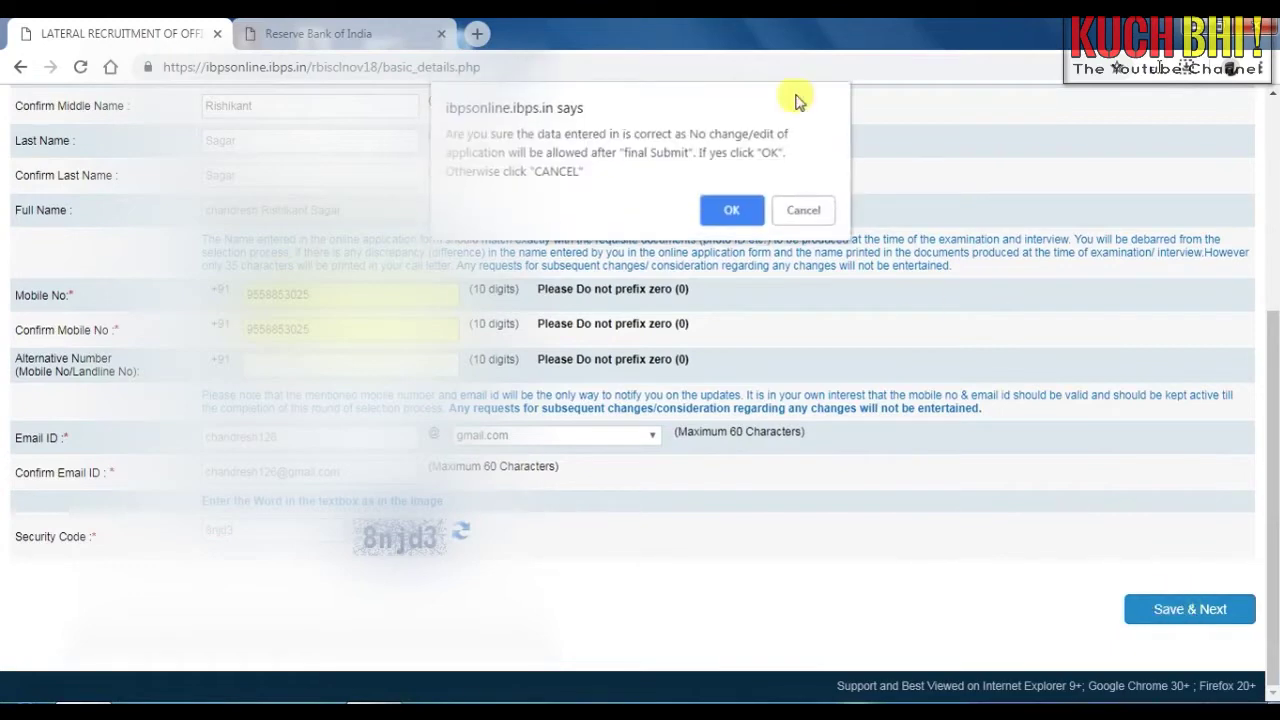
click(731, 212)
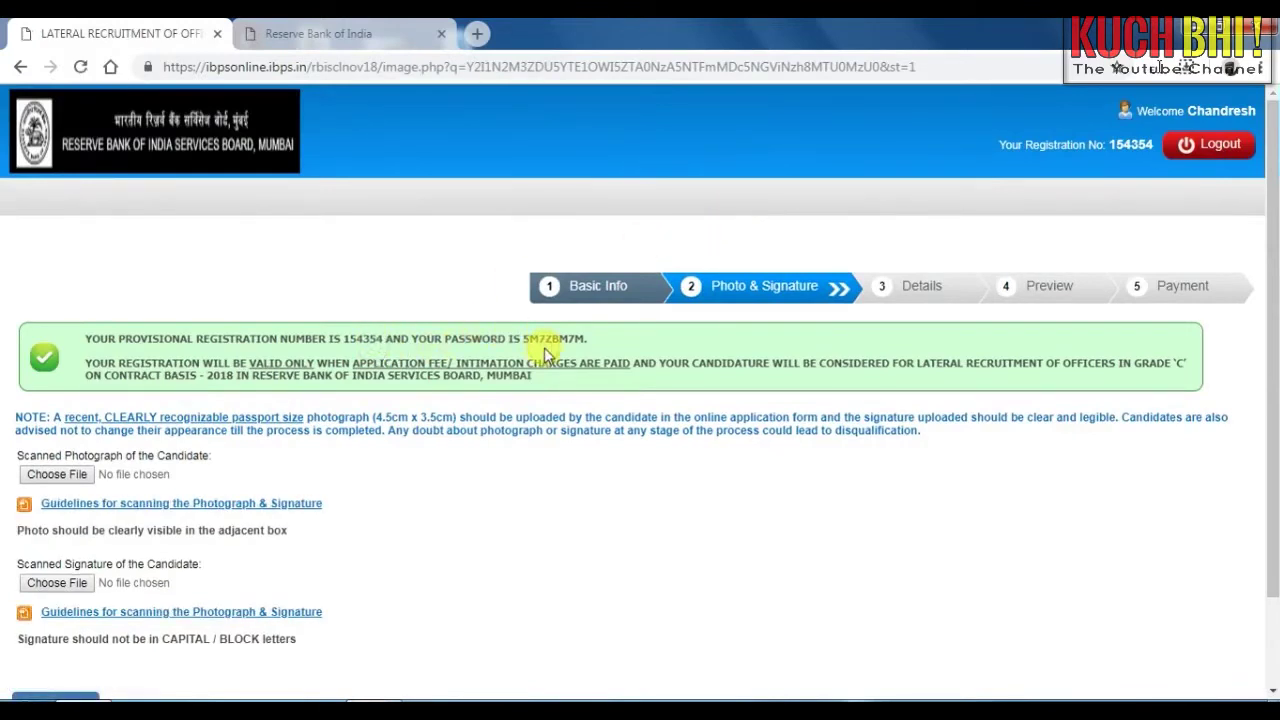
drag(591, 341, 317, 337)
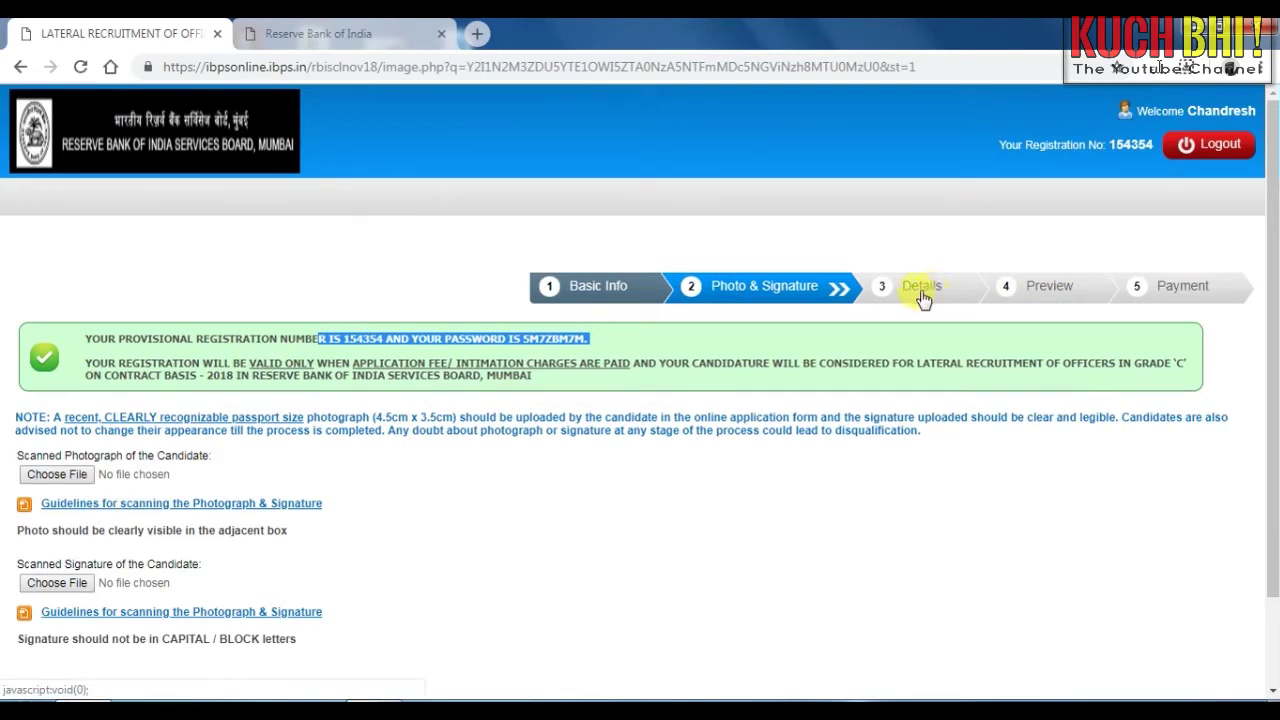
Attach PasspostCC.jpg from External Disk (E:) as the scanned photograph of the candidate
click(60, 472)
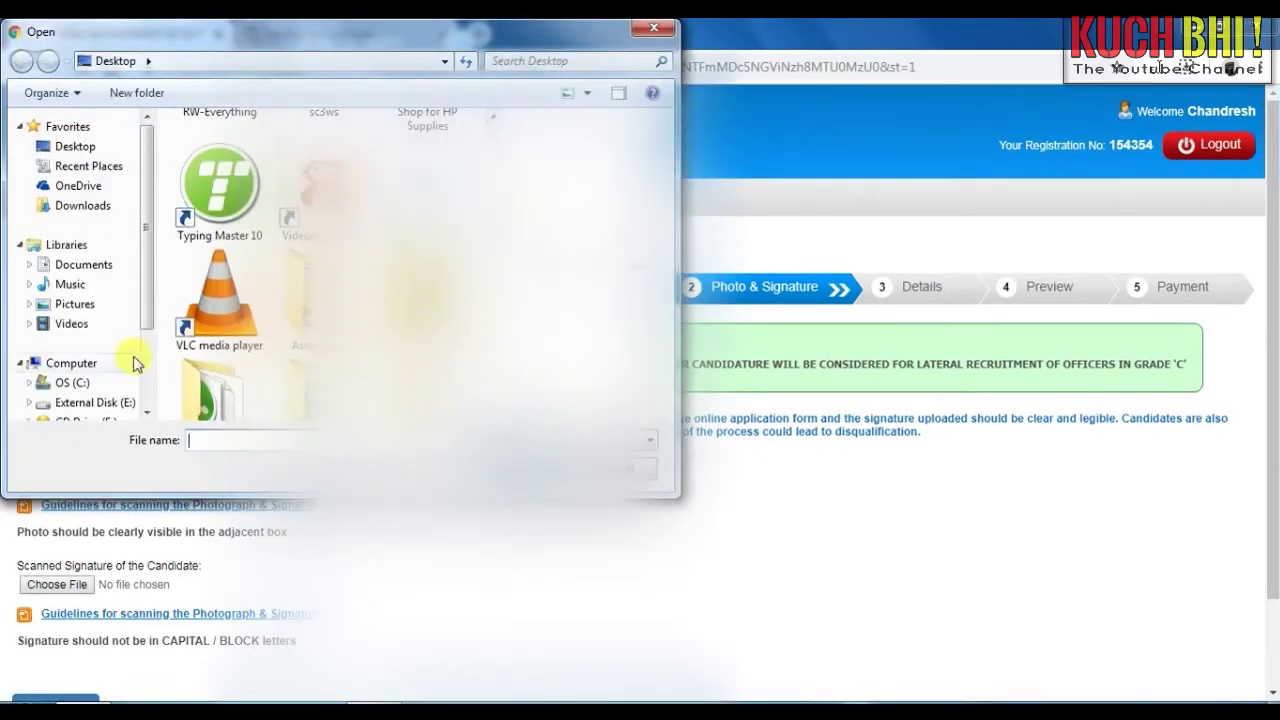
click(95, 403)
scroll(300, 300, down, 2)
click(204, 280)
key(Return)
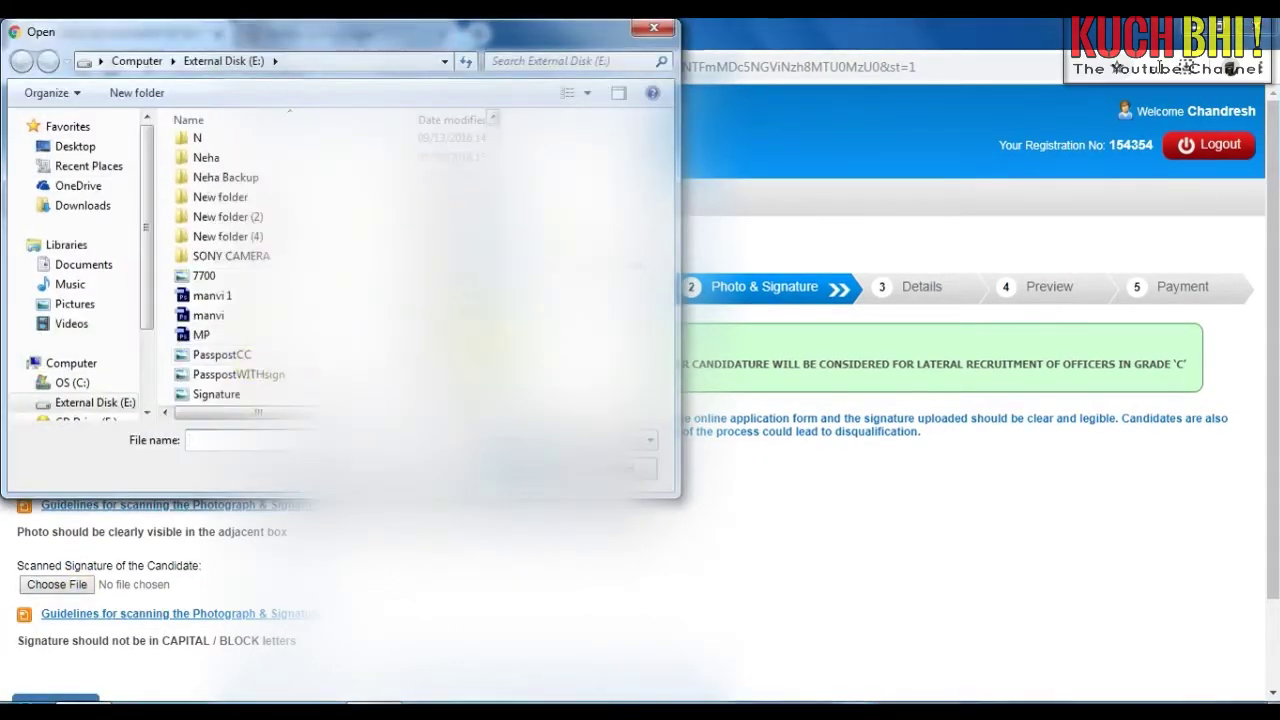
click(220, 346)
key(Return)
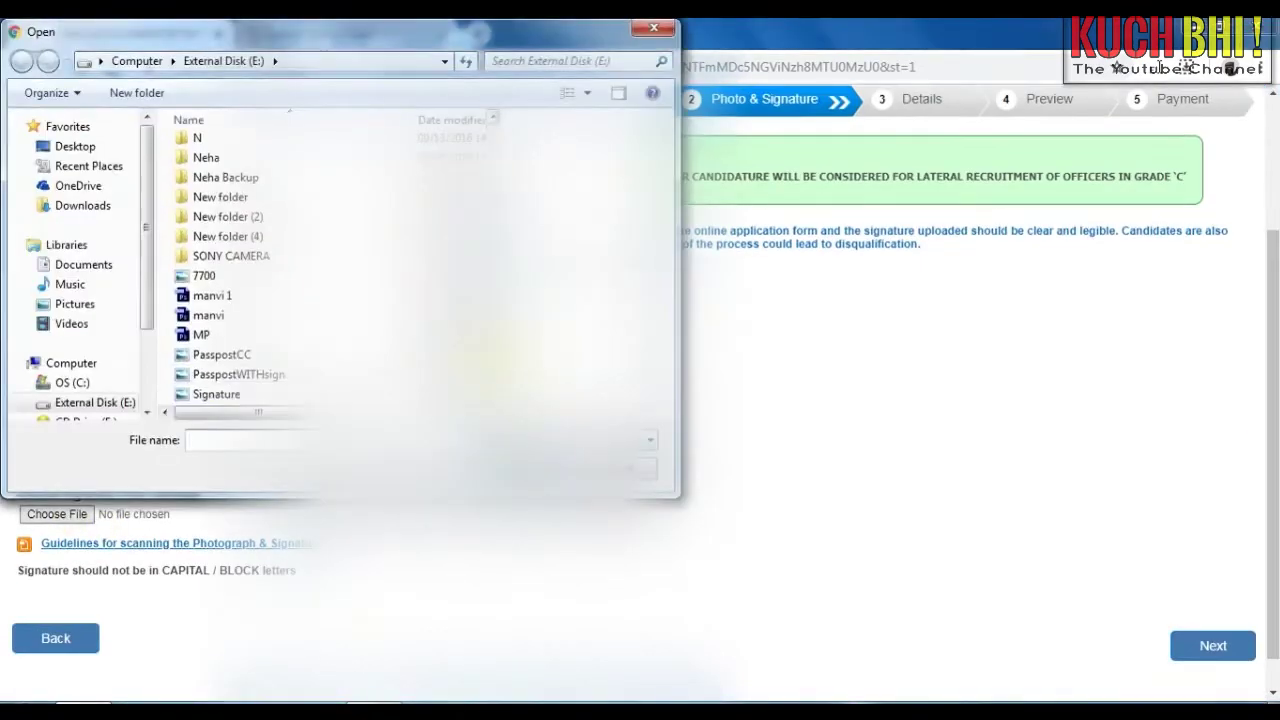
Attach Signature.jpg as the candidate's scanned signature and proceed to the application details
key(Return)
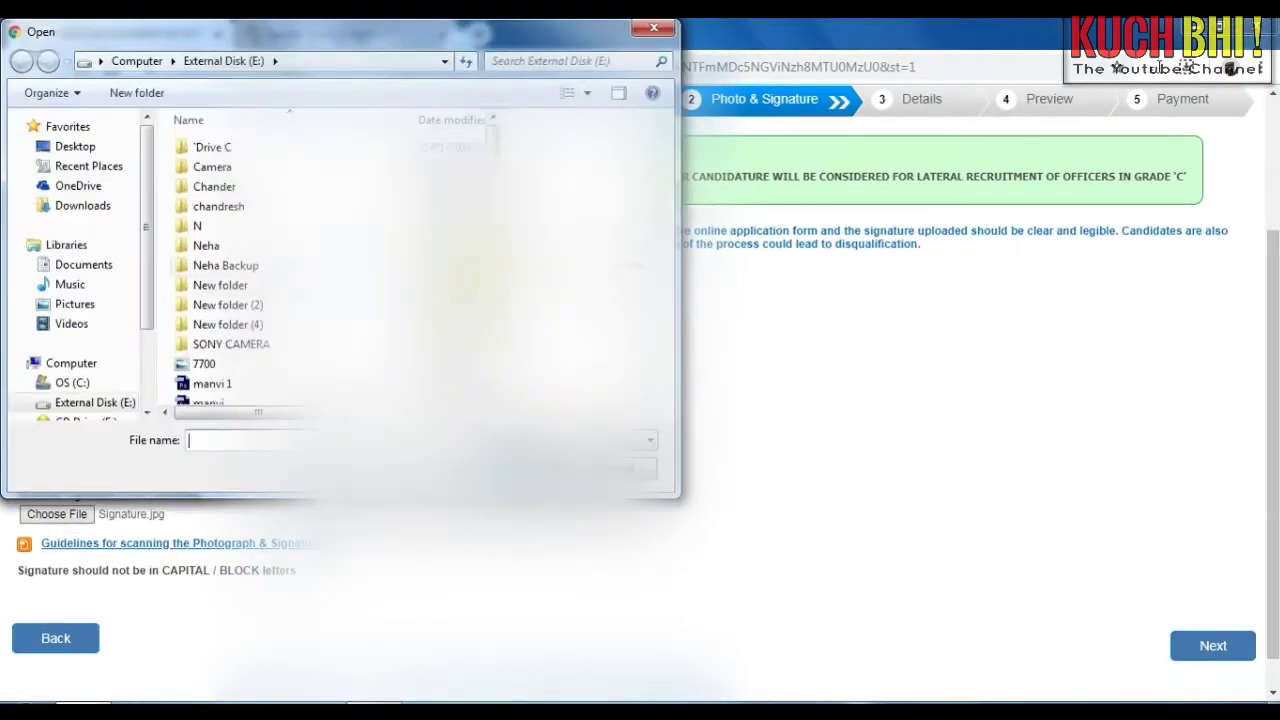
scroll(262, 267, down, 2)
scroll(262, 267, up, 2)
double_click(297, 210)
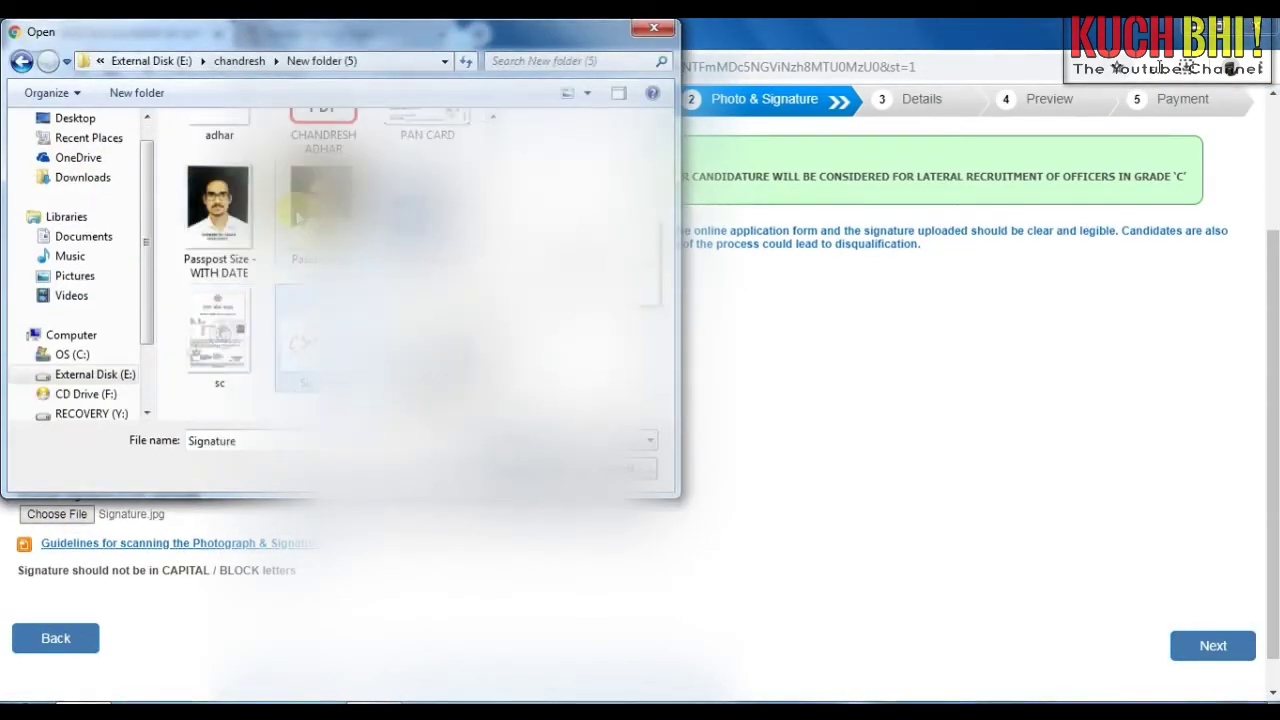
key(Return)
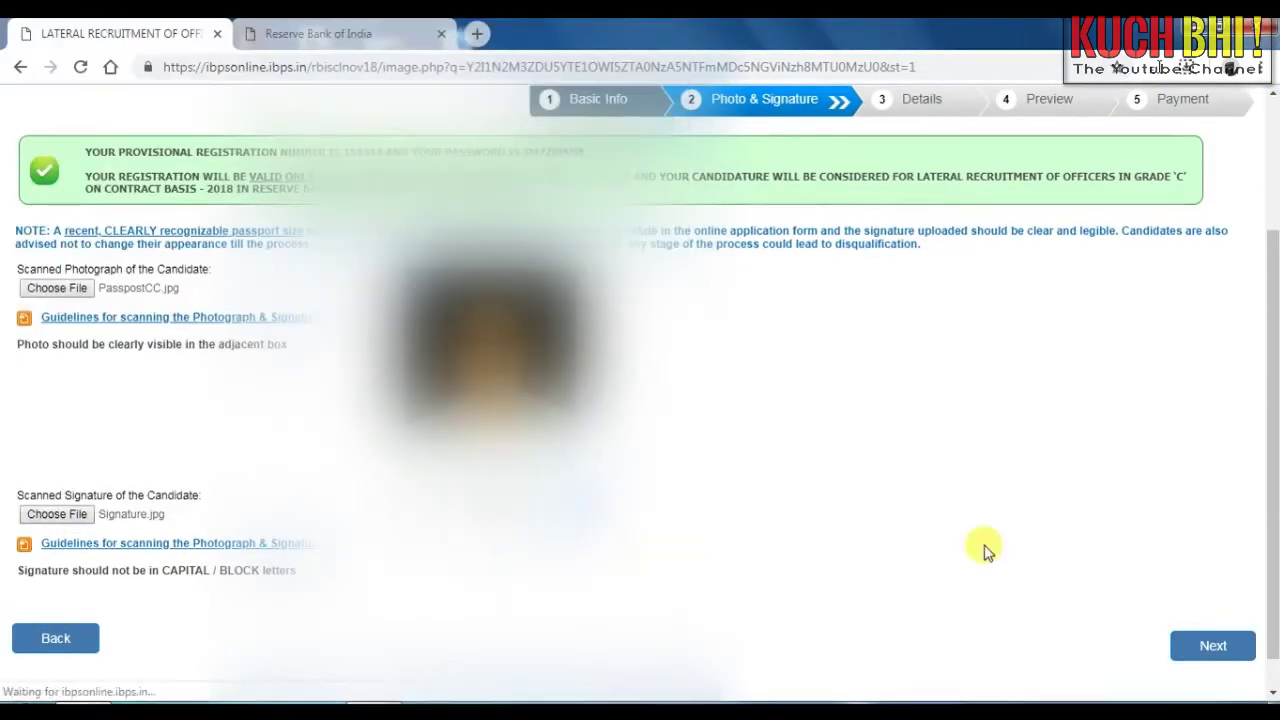
click(1214, 648)
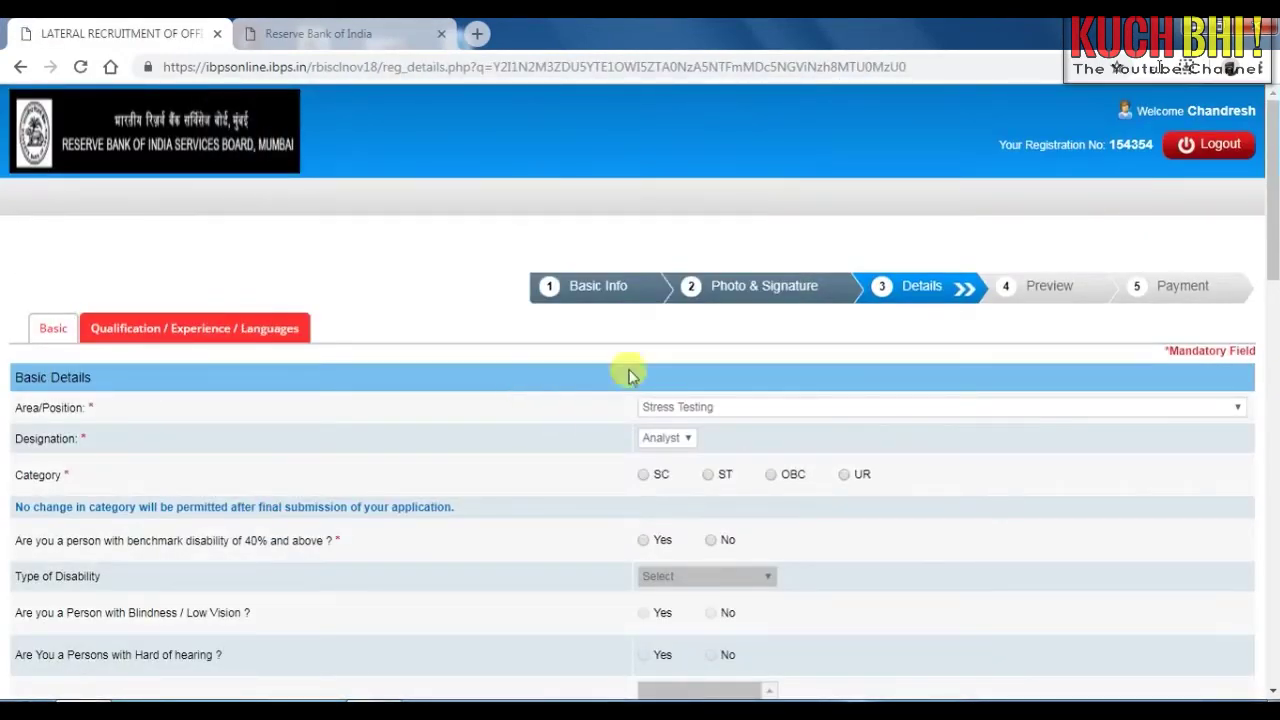
Set the area/position to Trade Finance and the designation to Bank Examiner /Supervisory Manager
click(812, 414)
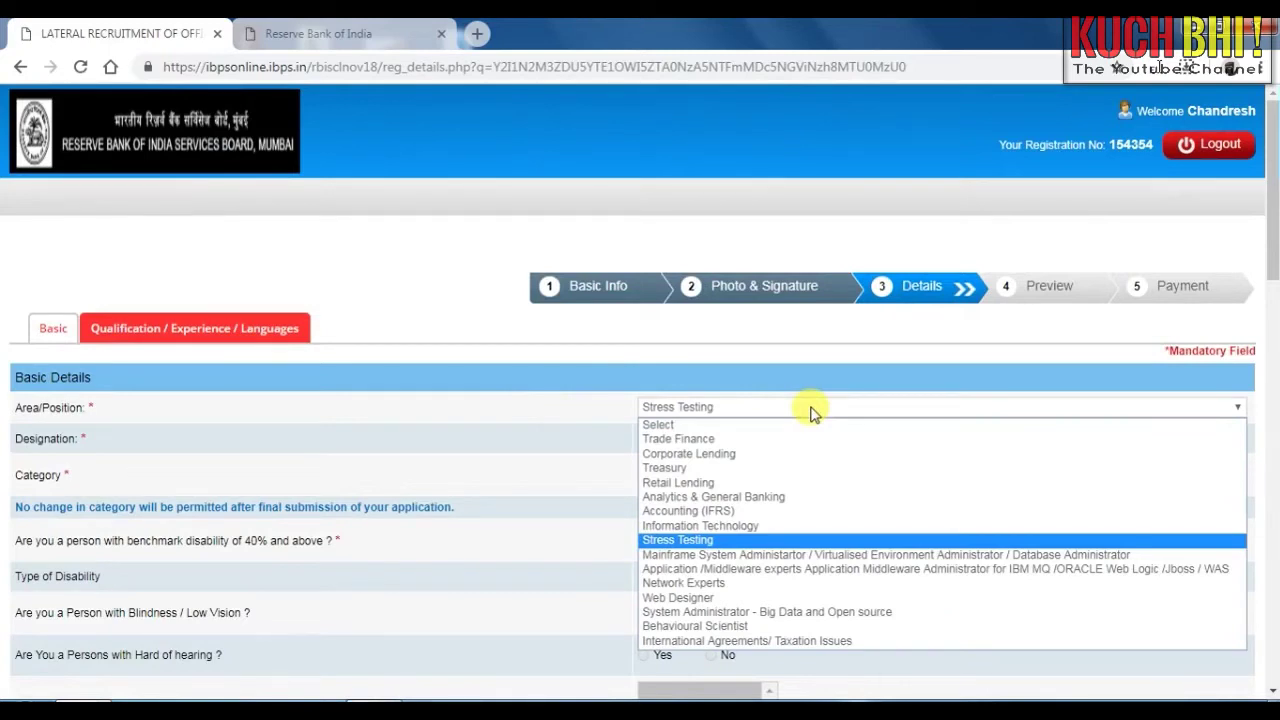
click(700, 440)
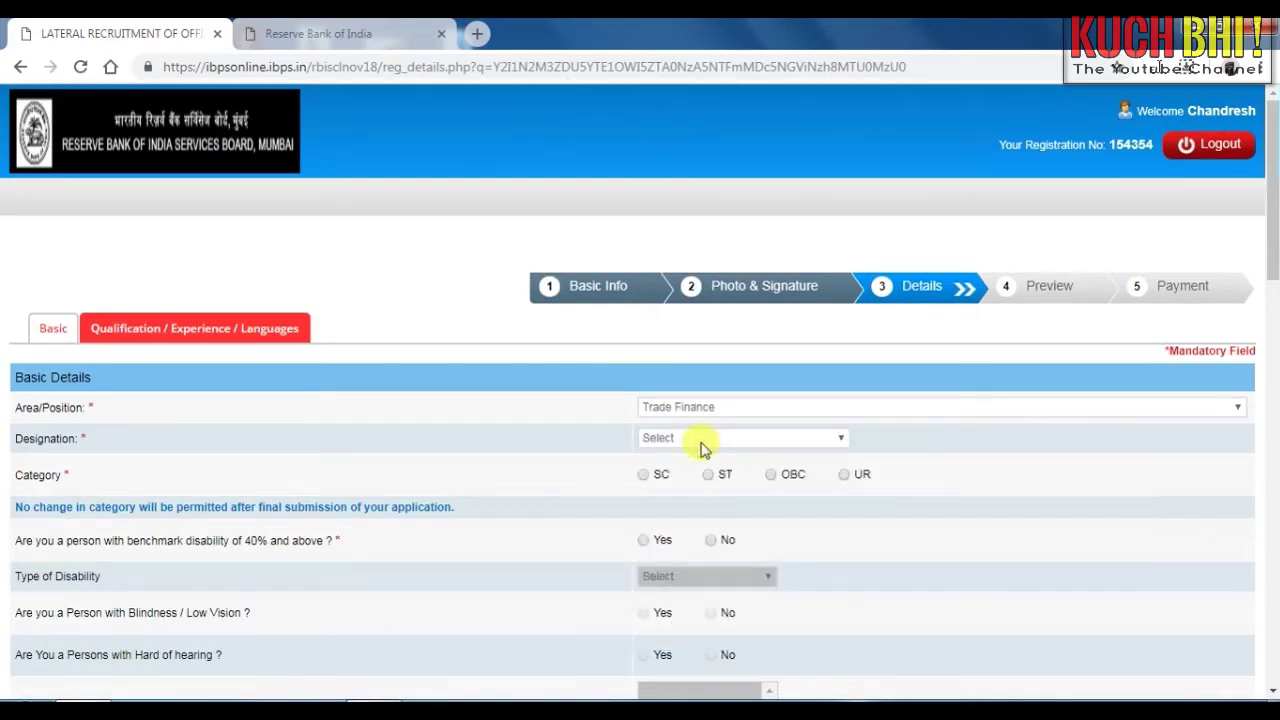
click(692, 442)
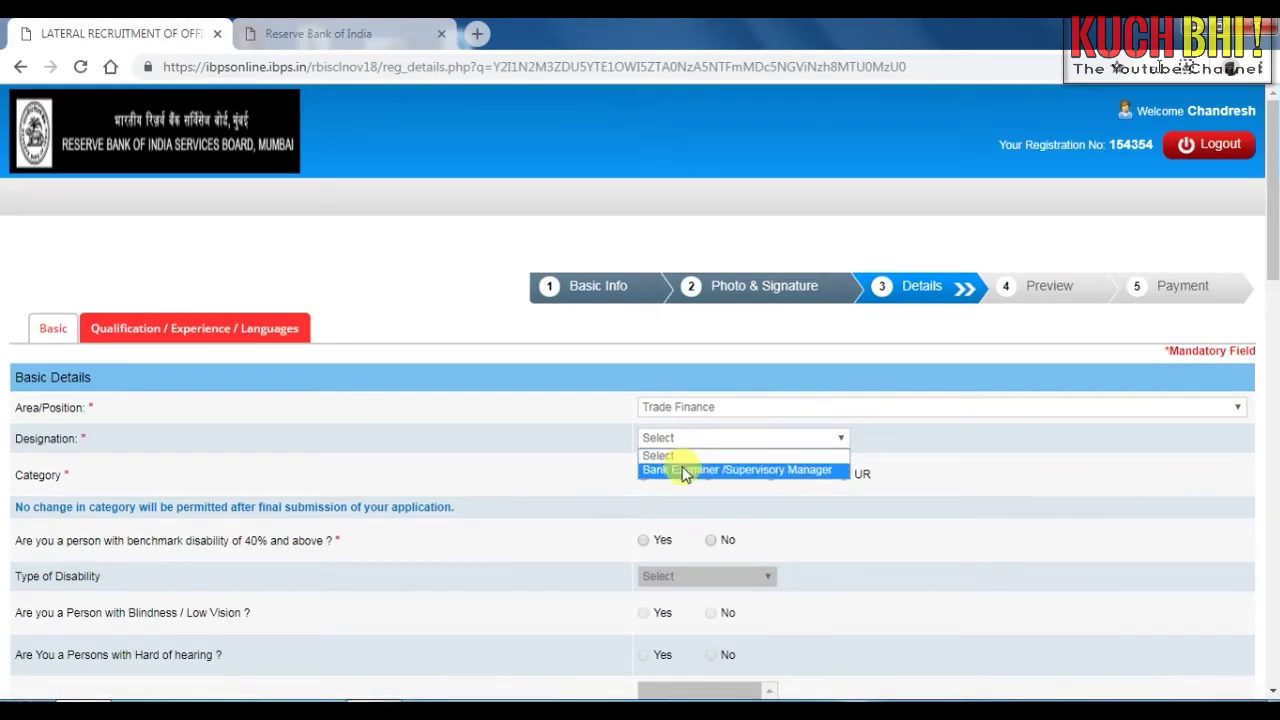
click(685, 471)
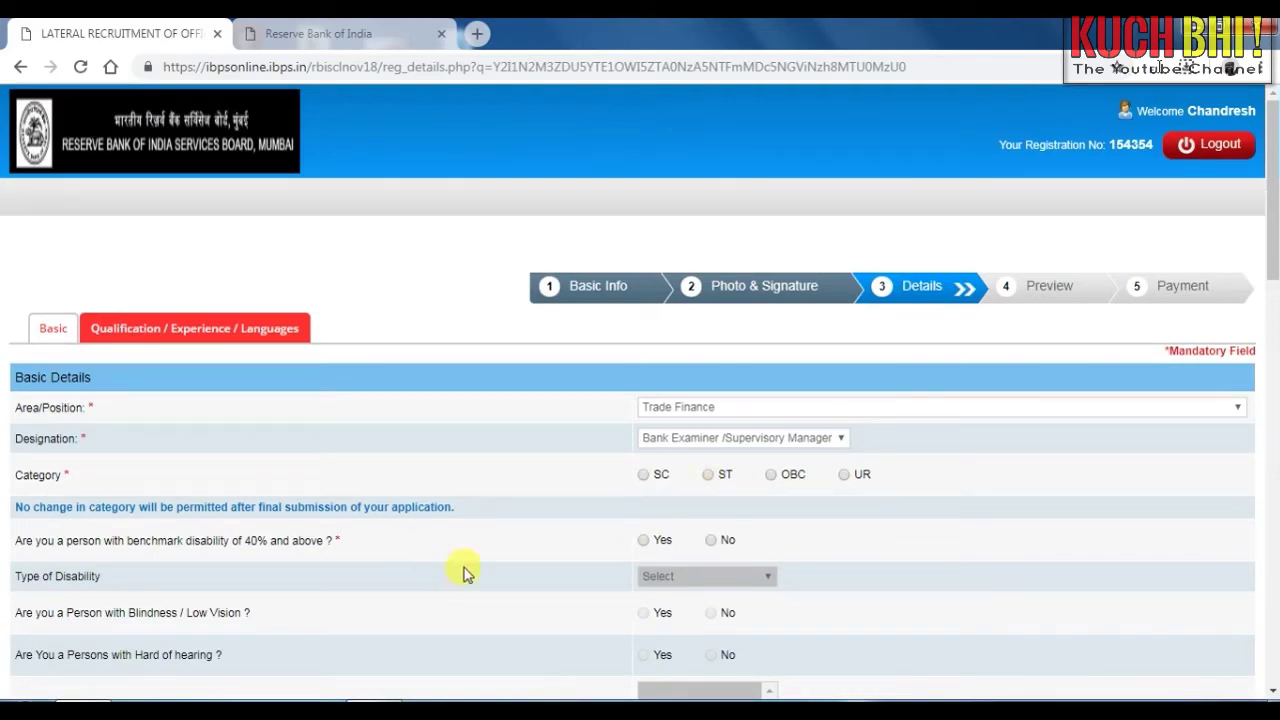
Indicate the candidate's category and answer No to the 40% benchmark disability and ex-servicemen questions
drag(1270, 232, 1271, 275)
click(711, 374)
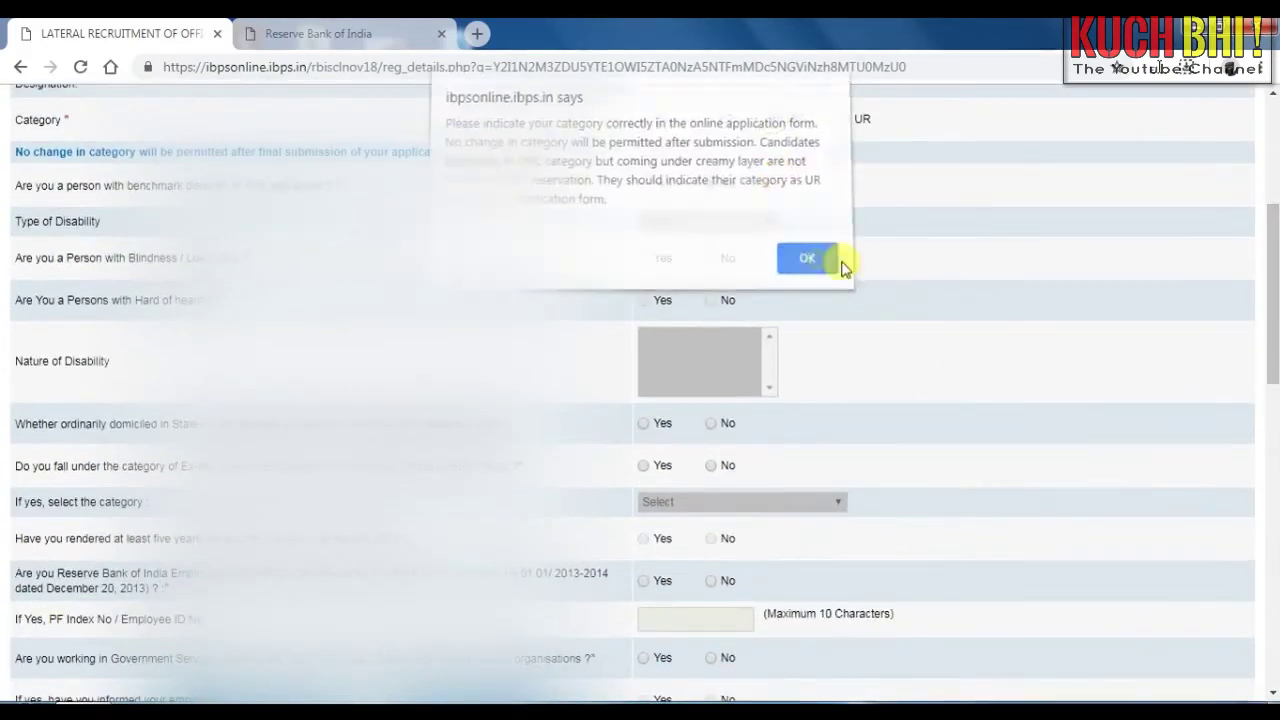
click(835, 259)
scroll(716, 393, down, 1)
click(714, 388)
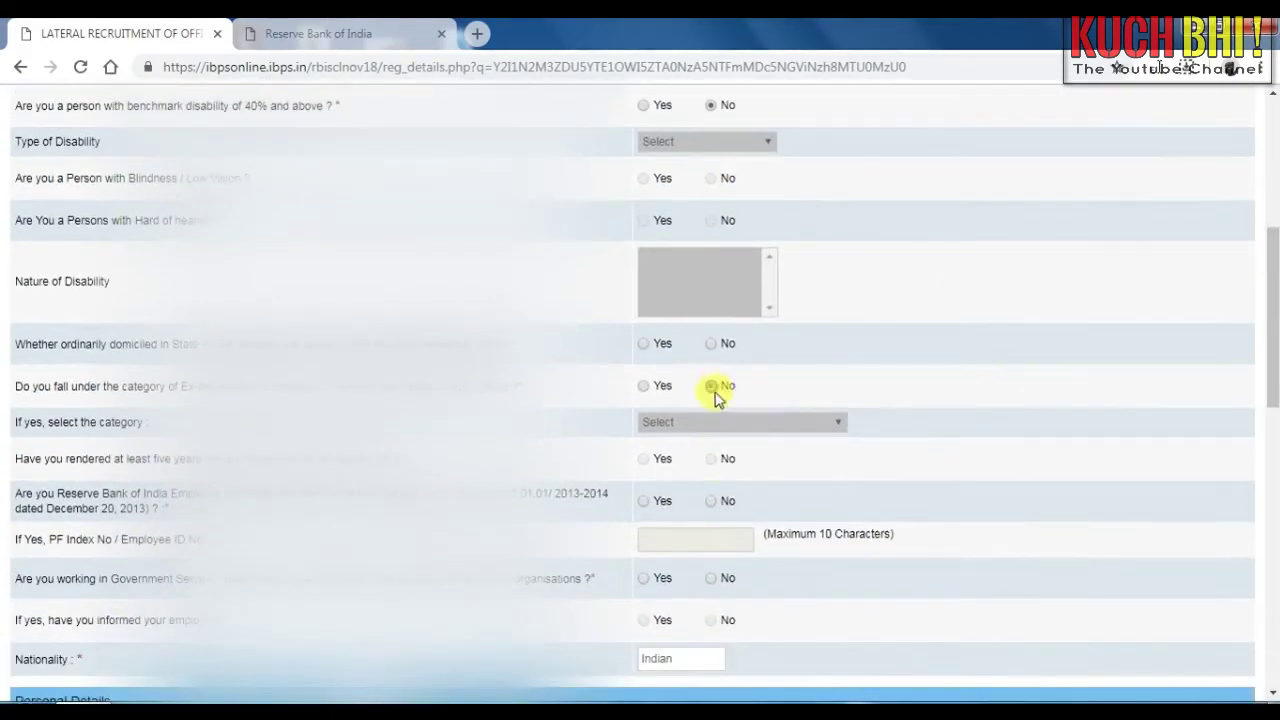
Answer No to the RBI employee and government service questions, and fill in the gender as Male and the marital status
scroll(1049, 543, down, 5)
scroll(1275, 497, down, 1)
scroll(1275, 497, down, 1)
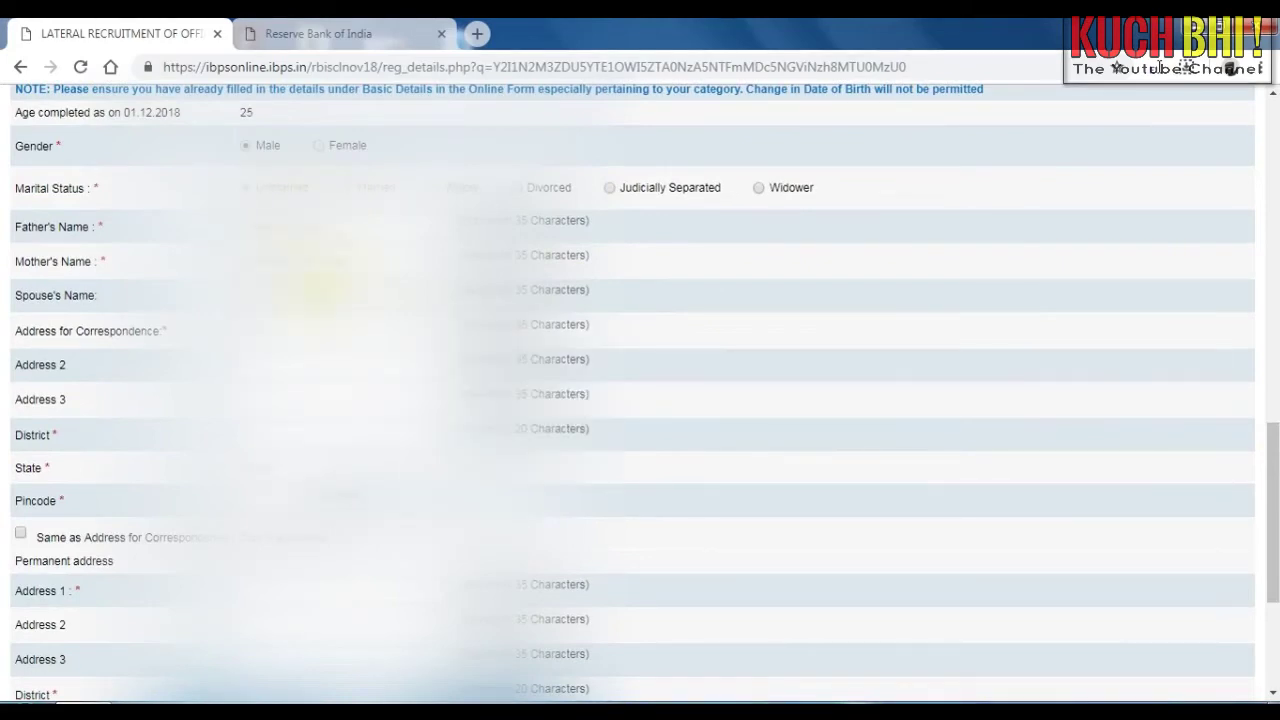
Complete the parents' names and correspondence address, reuse it as the permanent address, and try to save the basic details
scroll(640, 400, down, 3)
click(1088, 678)
drag(1272, 540, 1268, 620)
click(1226, 613)
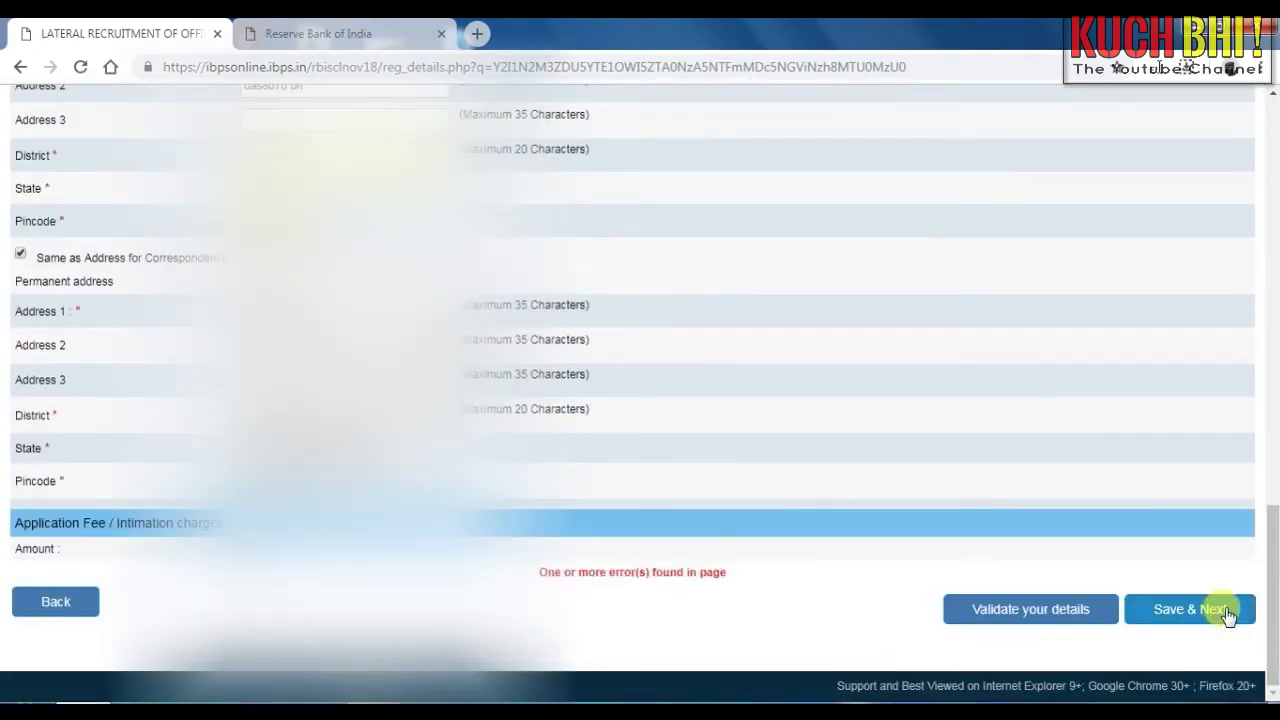
Select the missing year in the candidate's date of birth and save the basic details
drag(1272, 630, 1266, 409)
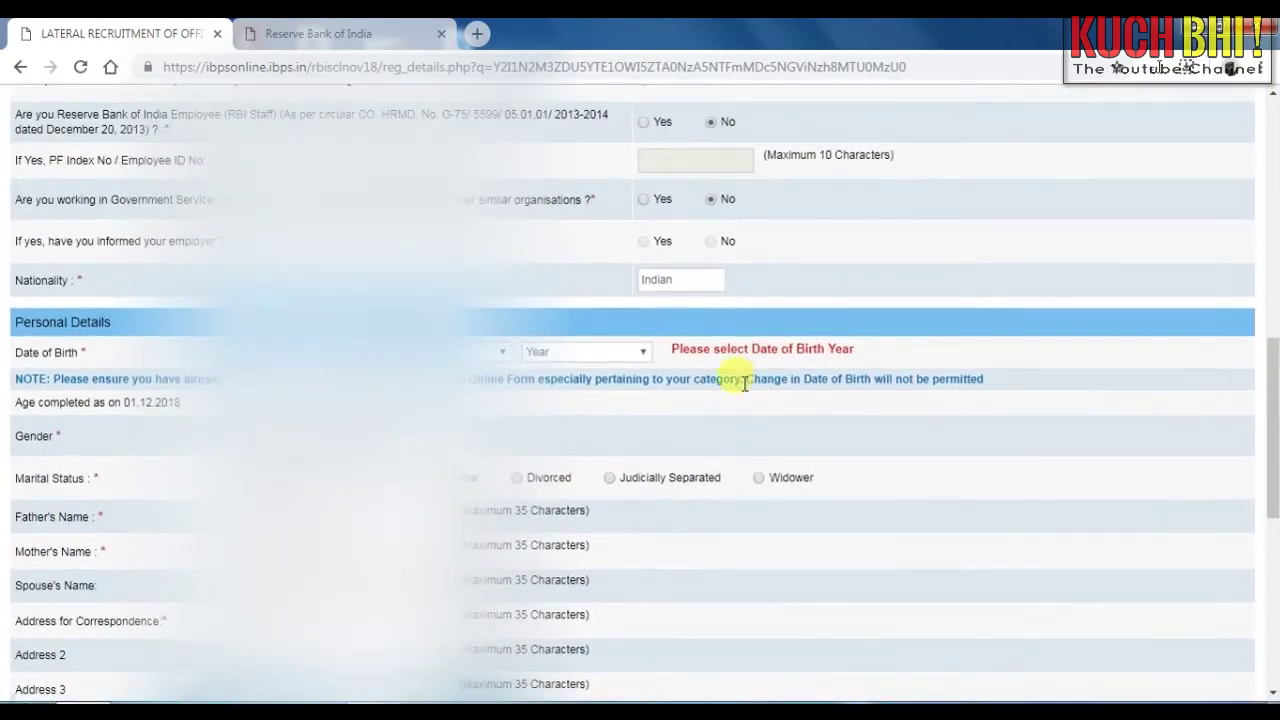
click(622, 356)
click(597, 388)
drag(1272, 365, 1270, 625)
click(1203, 603)
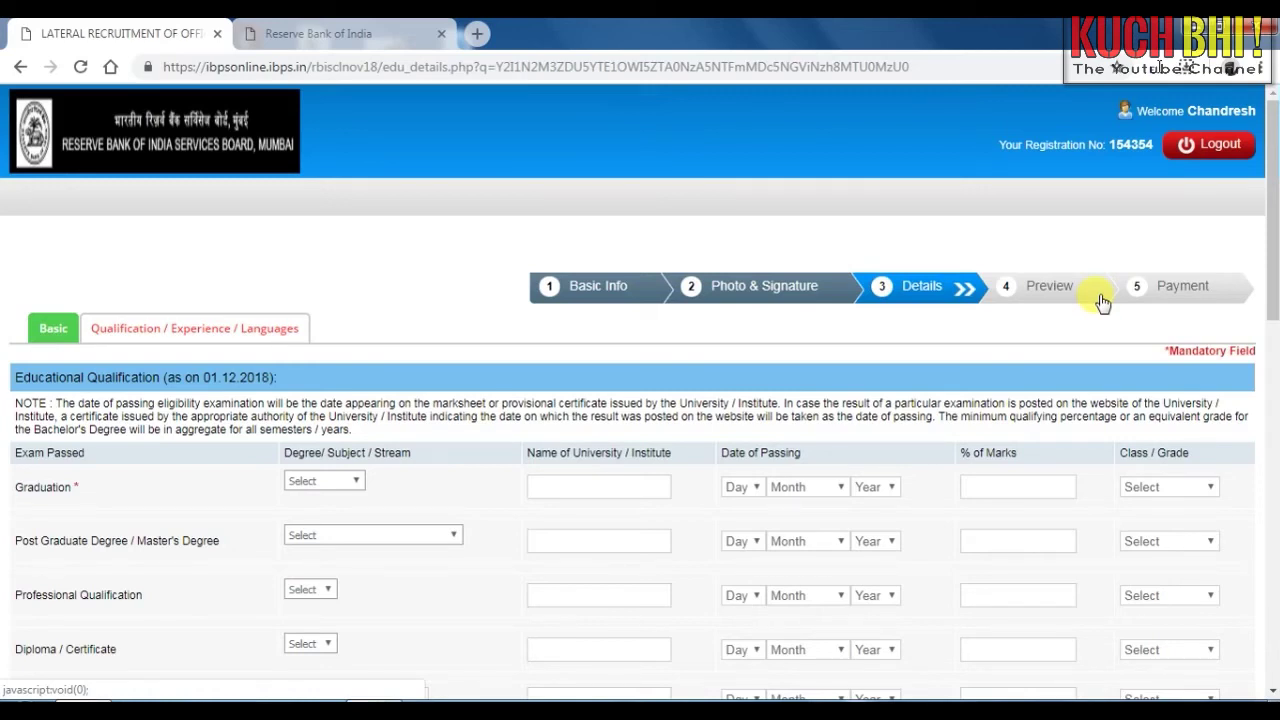
drag(1276, 270, 1276, 340)
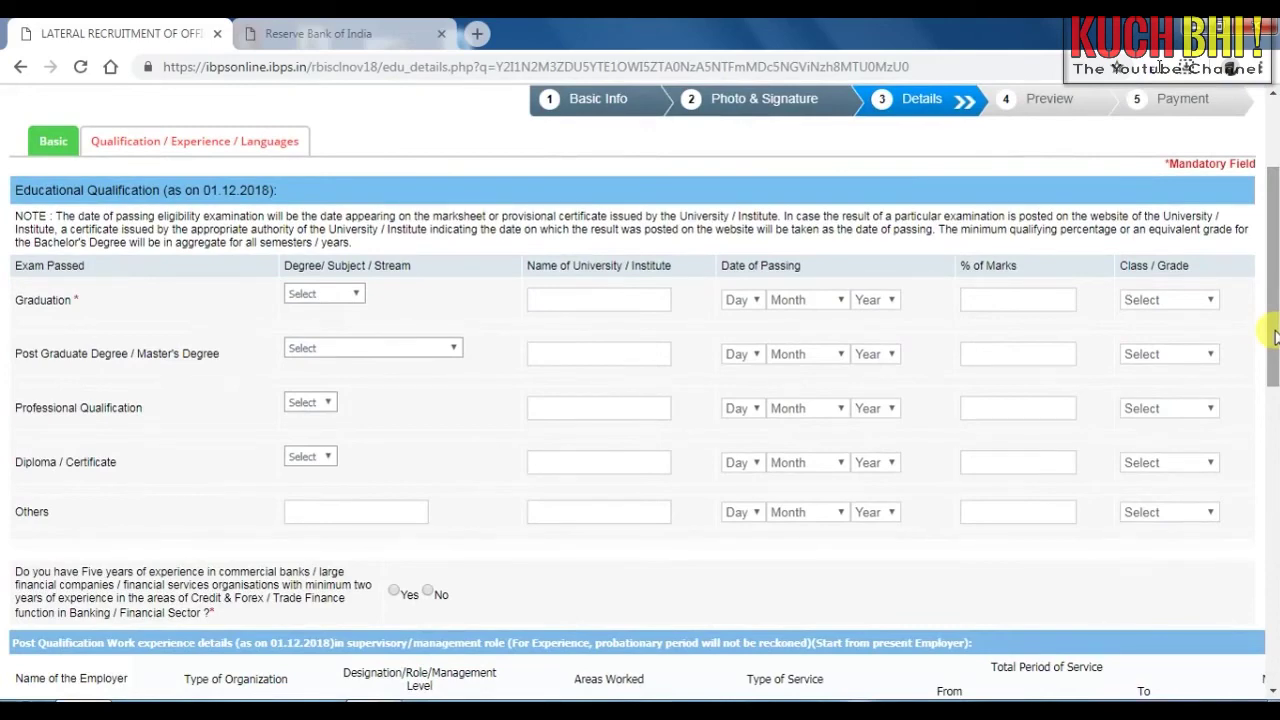
scroll(1276, 330, up, 2)
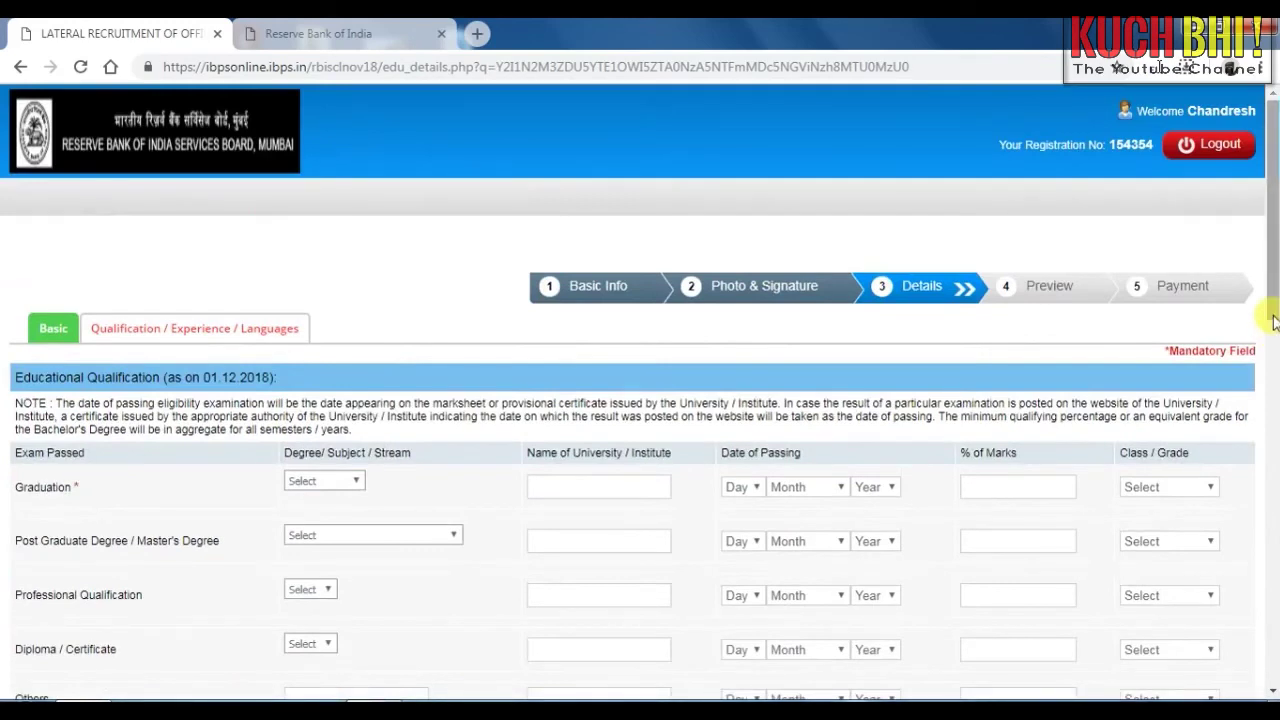